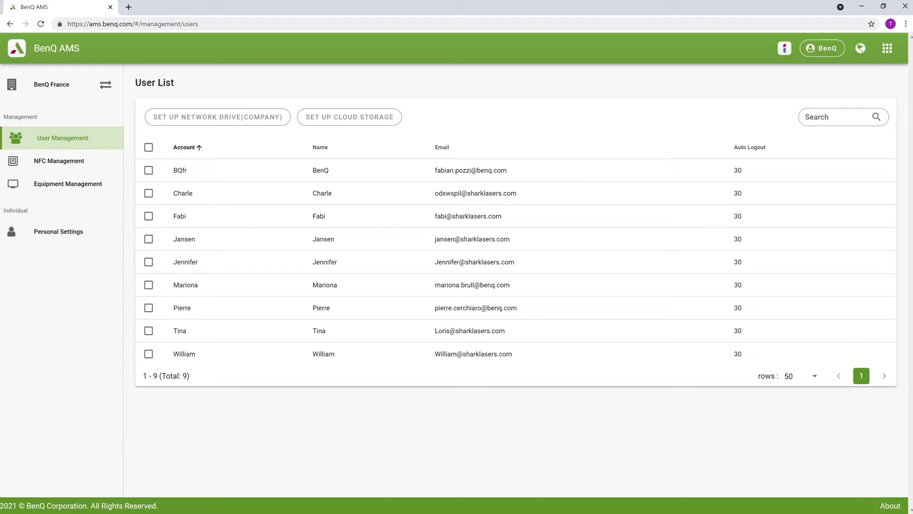
Add company drive 'Work NAS' (domain Work, path worknas/all) and apply it to all company accounts
click(160, 116)
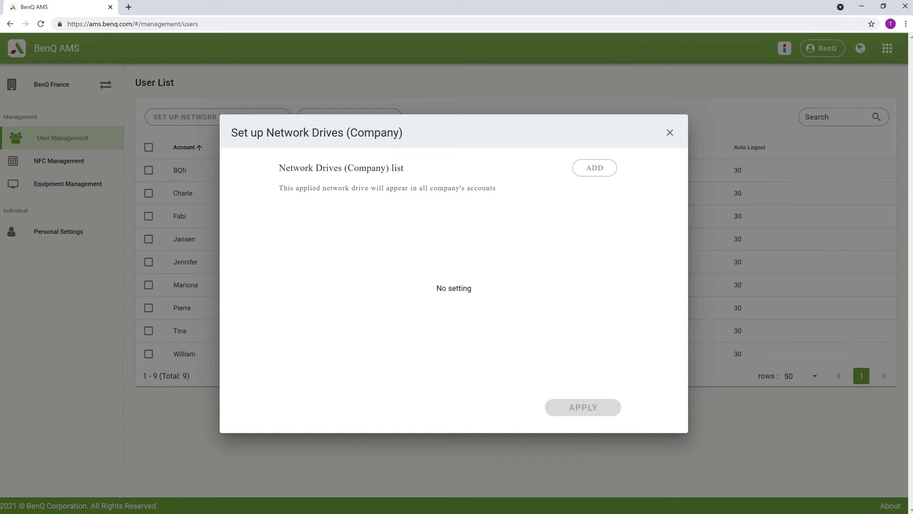
click(594, 168)
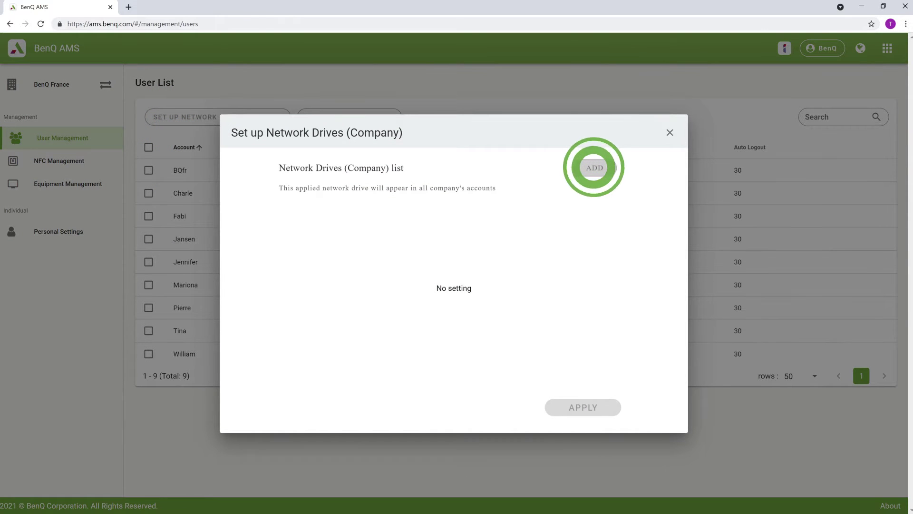
text(Work NAS)
key(Tab)
text(Work)
key(Tab)
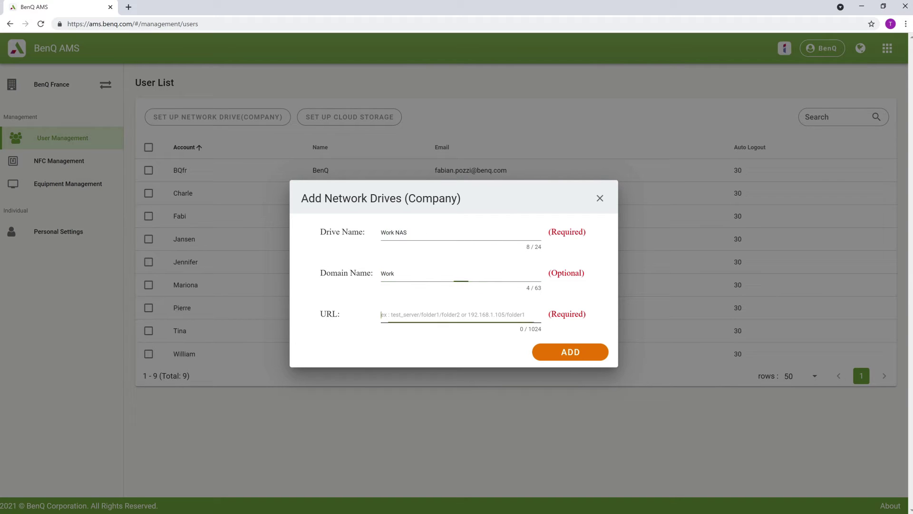
text(worknas/all)
click(570, 351)
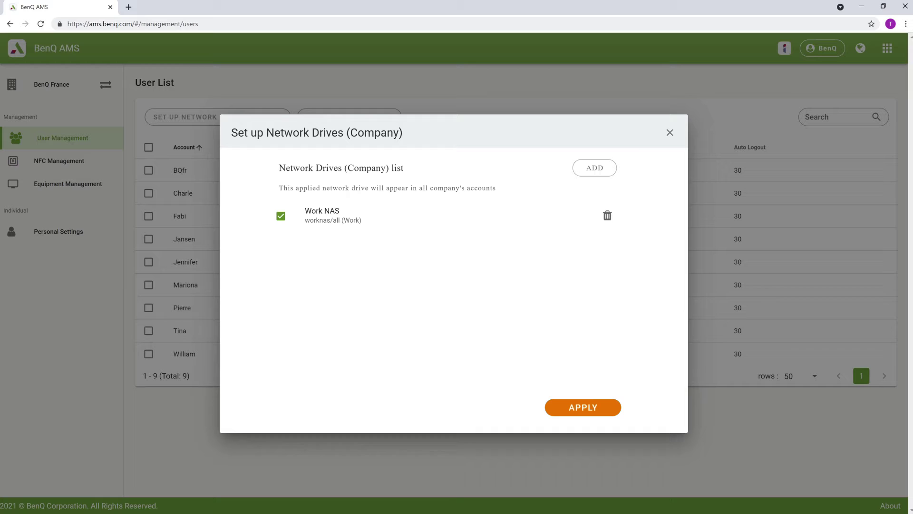
click(583, 407)
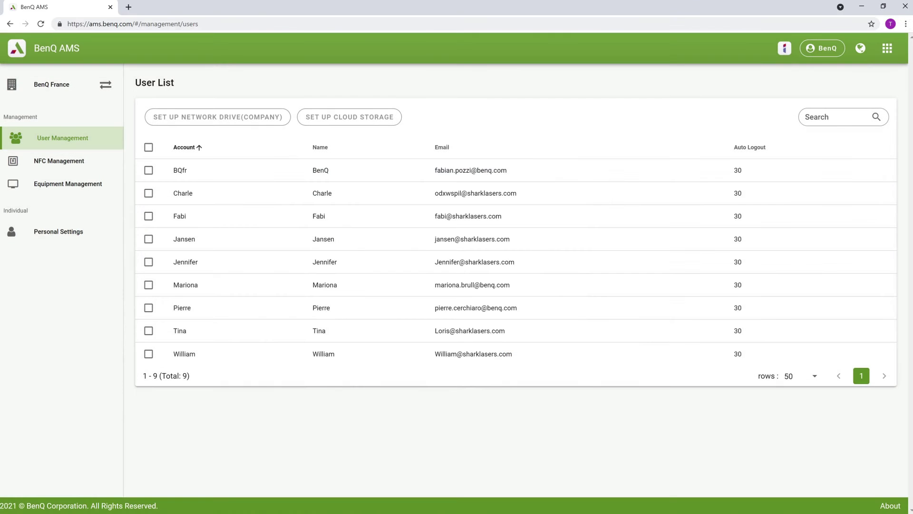